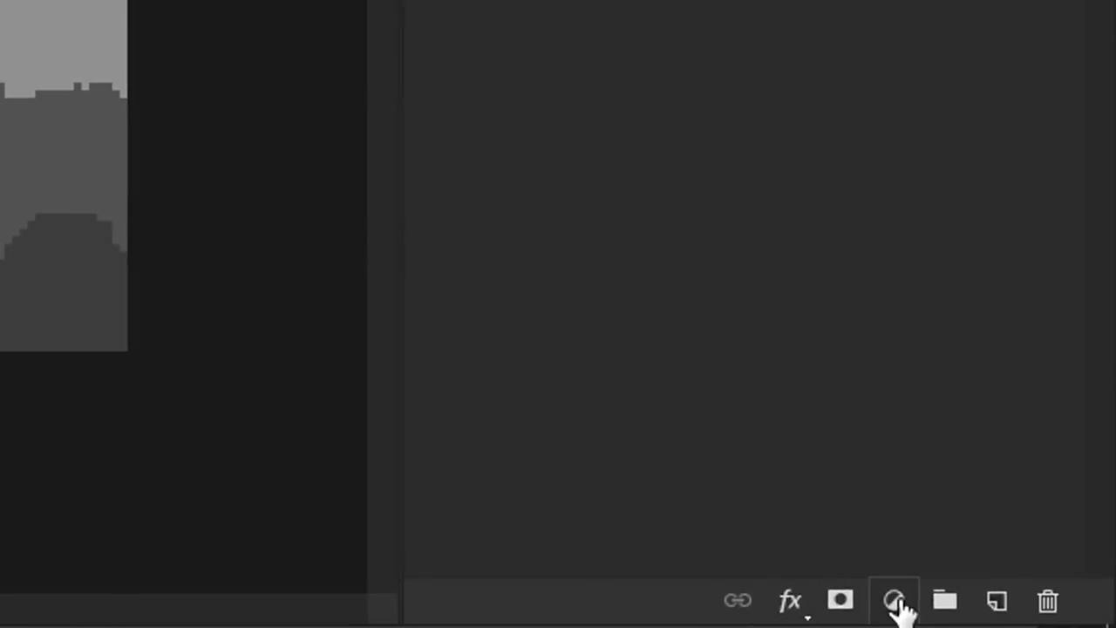
Add a Gradient Map adjustment layer above the forest and open its black-to-white gradient for editing.
click(1050, 619)
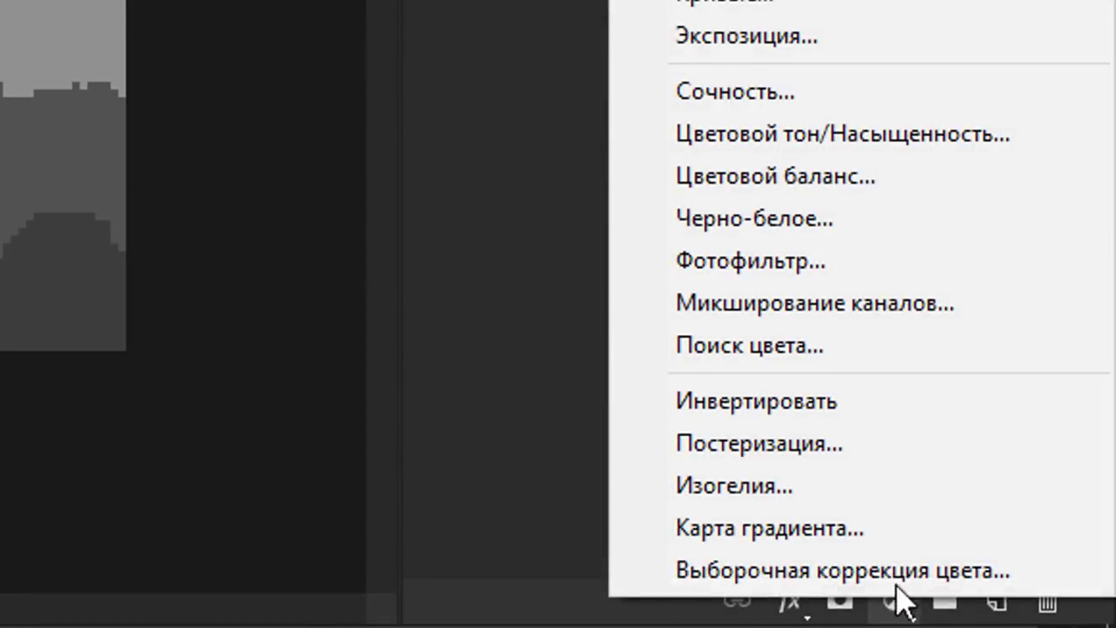
click(872, 547)
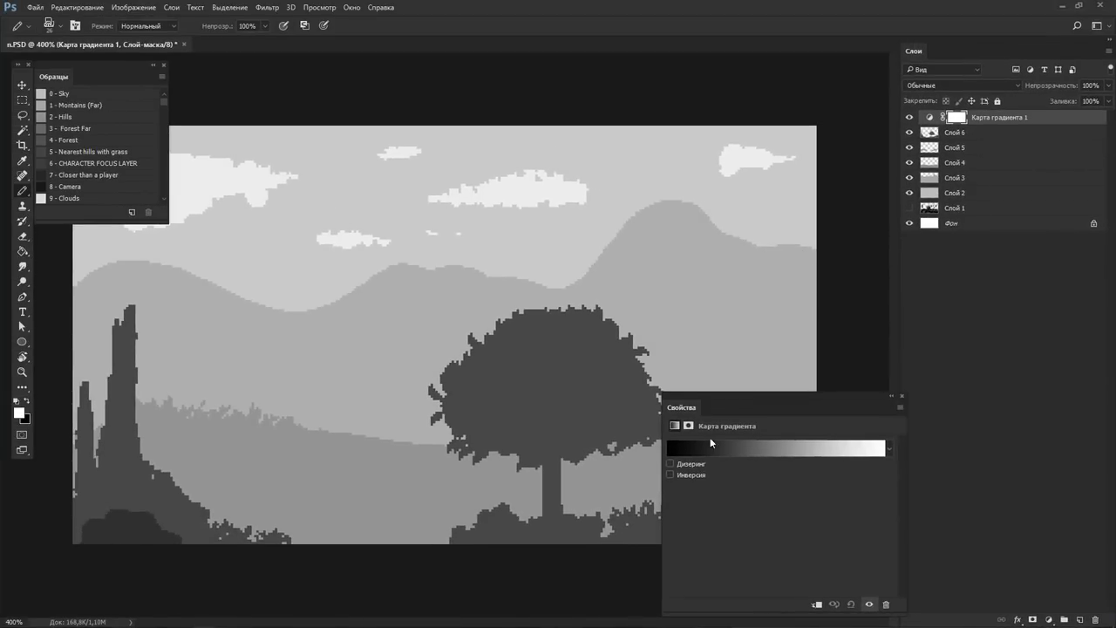
mouse_move(710, 437)
mouse_down()
mouse_move(886, 103)
mouse_move(910, 117)
mouse_up()
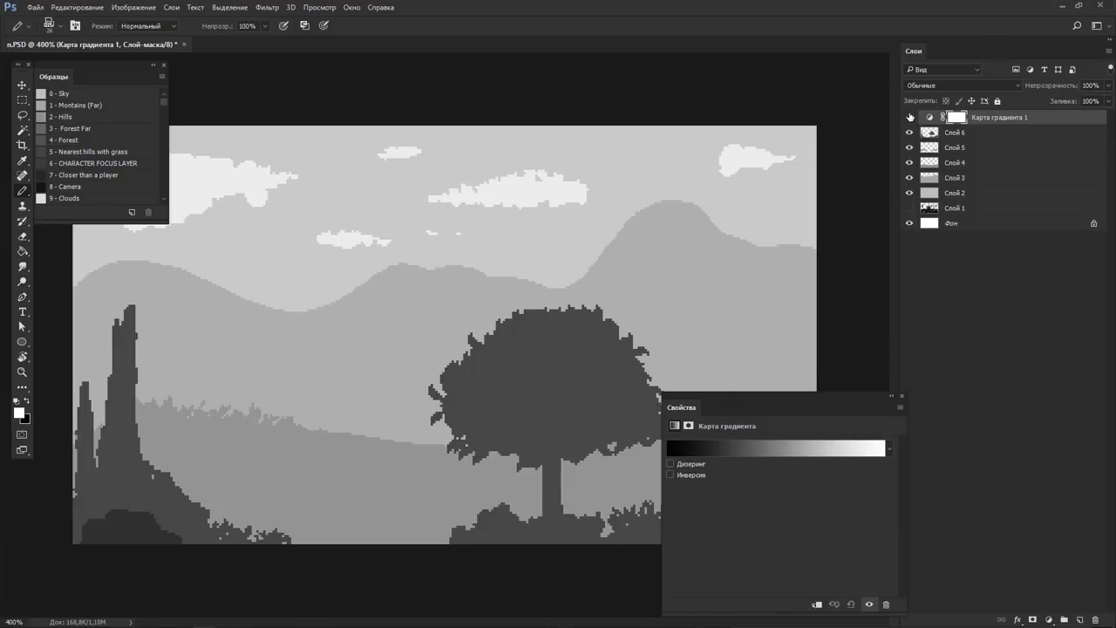
click(780, 449)
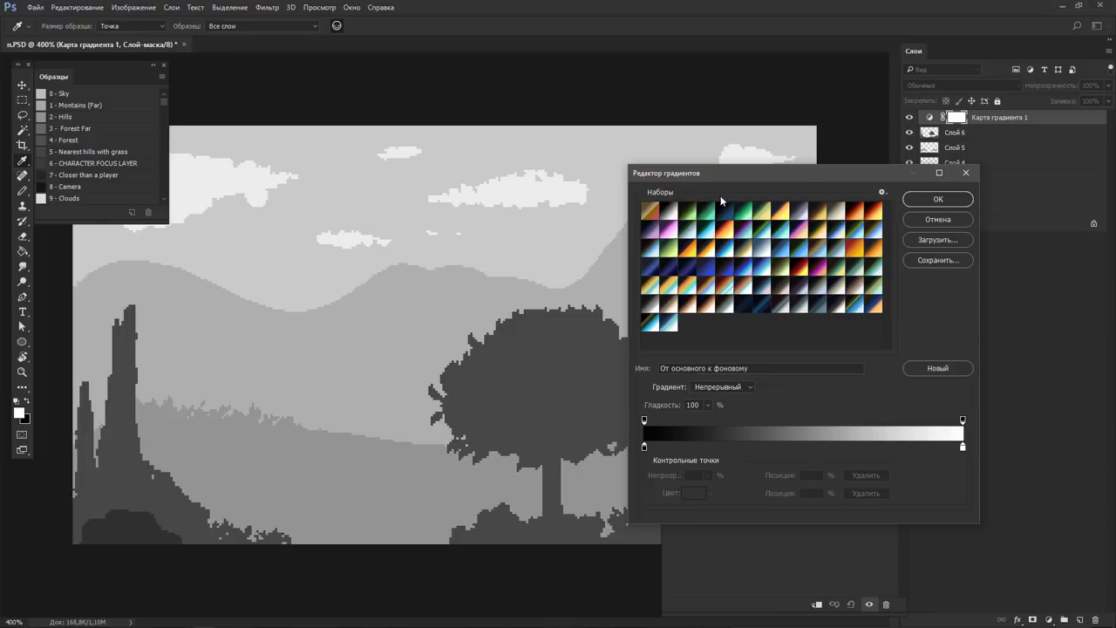
Recolour the black end stop to dark red #642424 and place it around 9%.
double_click(645, 449)
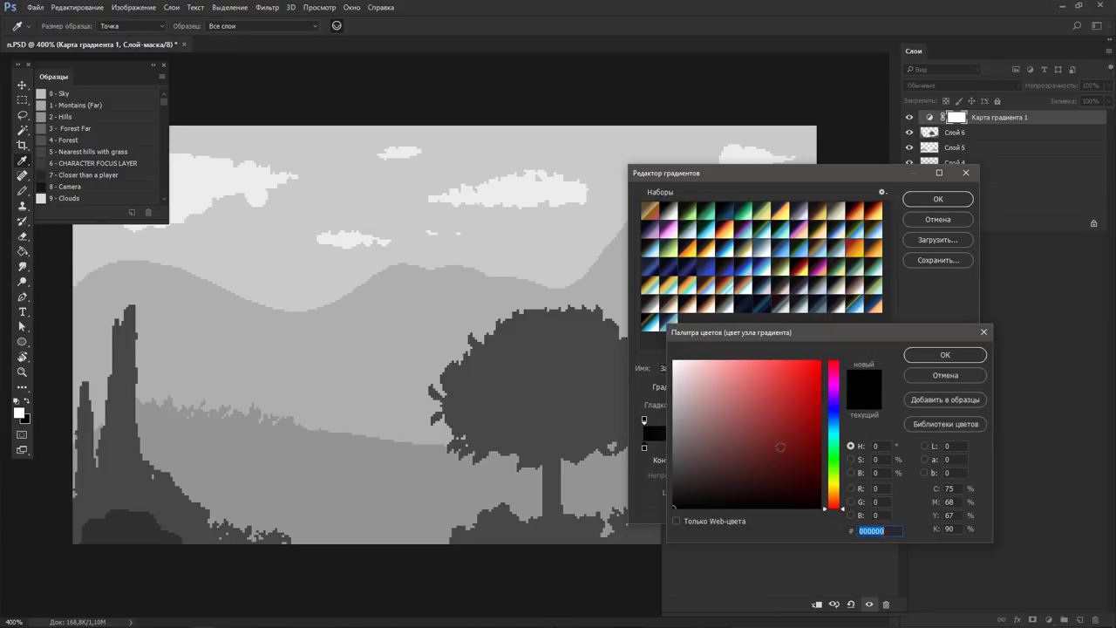
drag(781, 446, 768, 451)
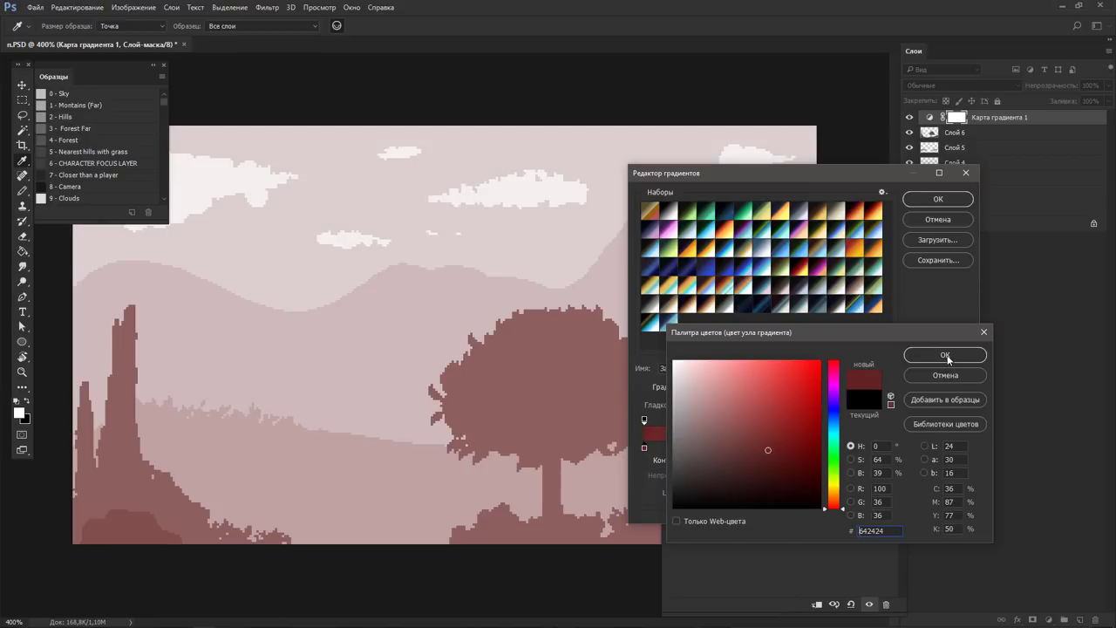
click(946, 355)
drag(647, 449, 786, 452)
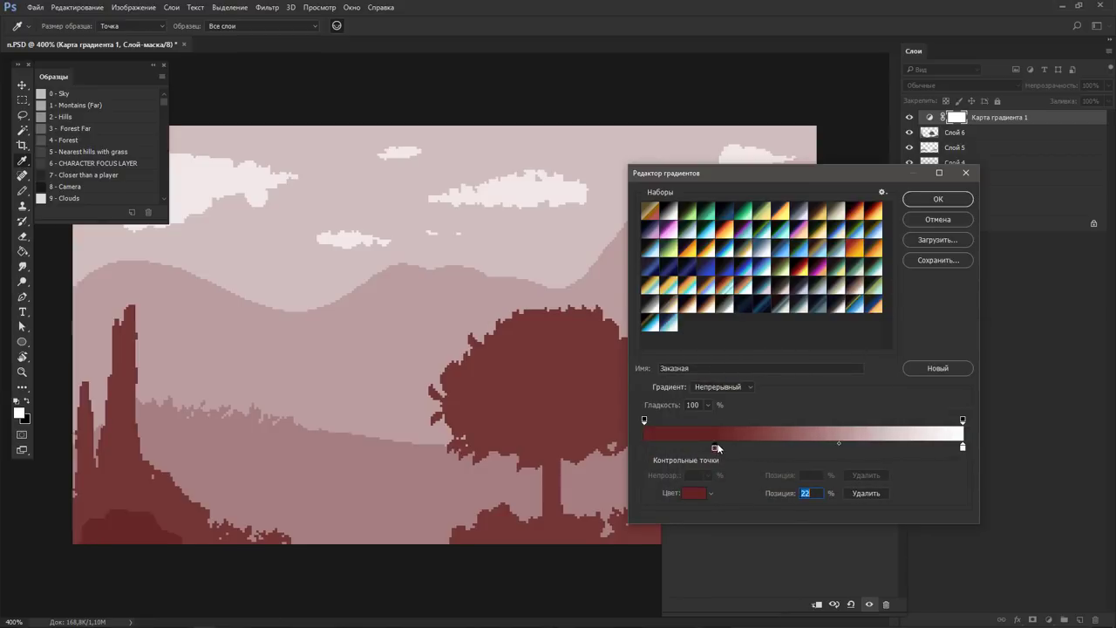
drag(786, 452, 672, 449)
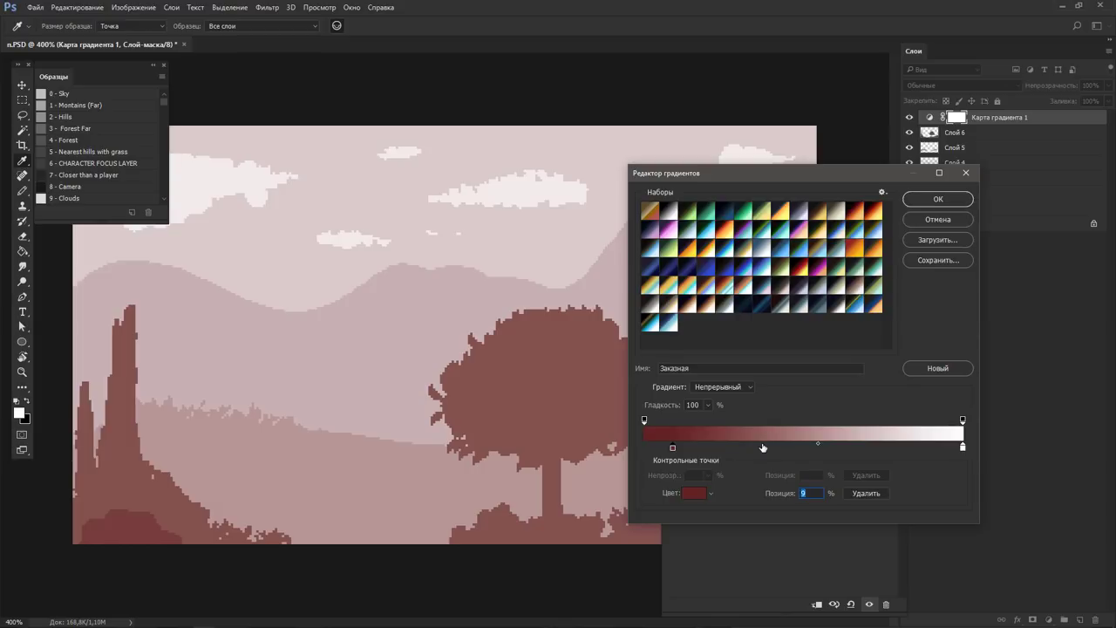
Add a colour stop at 37%, move the dark red stop to the start, and lower right-end opacity.
click(763, 447)
drag(764, 447, 761, 448)
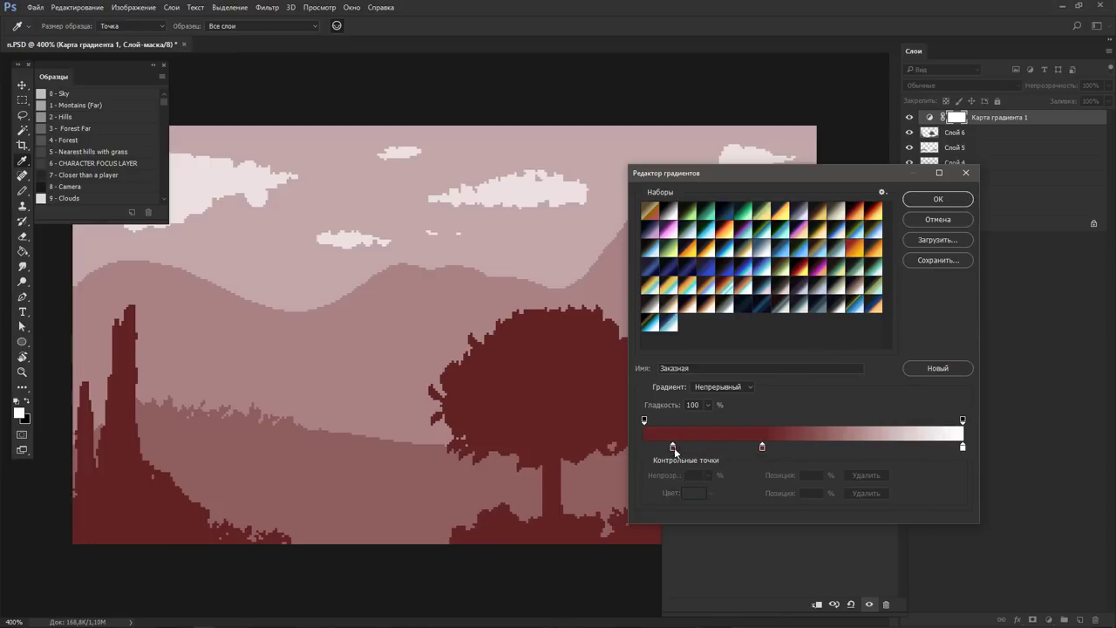
drag(673, 447, 645, 448)
click(963, 419)
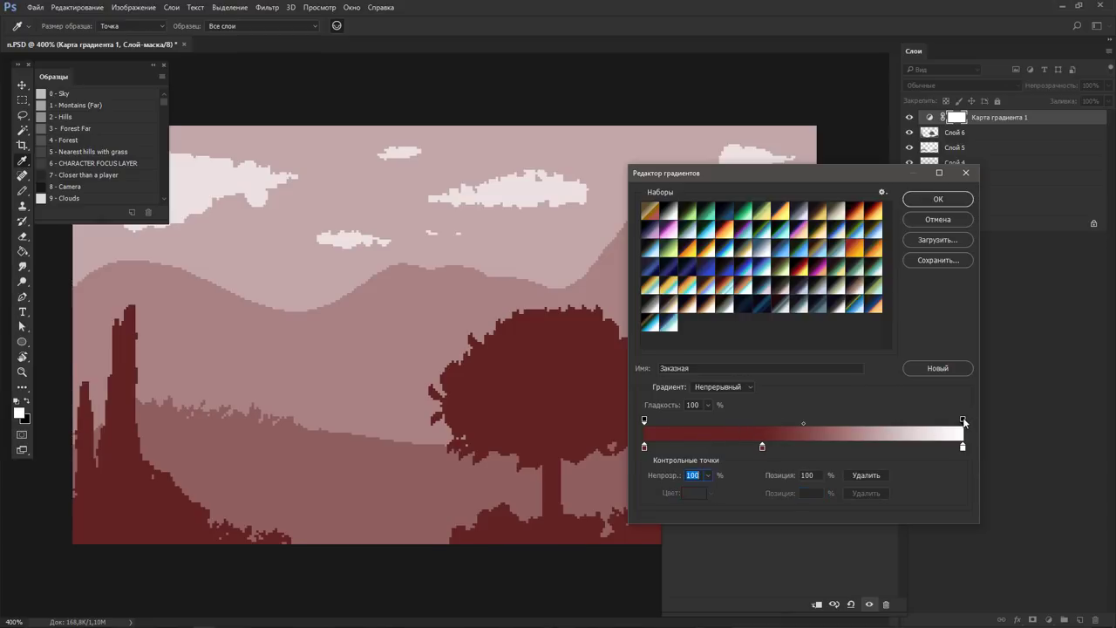
click(712, 475)
Set right-end opacity to 38, add then remove a 27% opacity stop, and shift the middle stop left.
mouse_move(705, 493)
mouse_down()
mouse_move(676, 493)
mouse_move(723, 493)
mouse_up()
click(730, 423)
drag(736, 417, 738, 395)
click(761, 447)
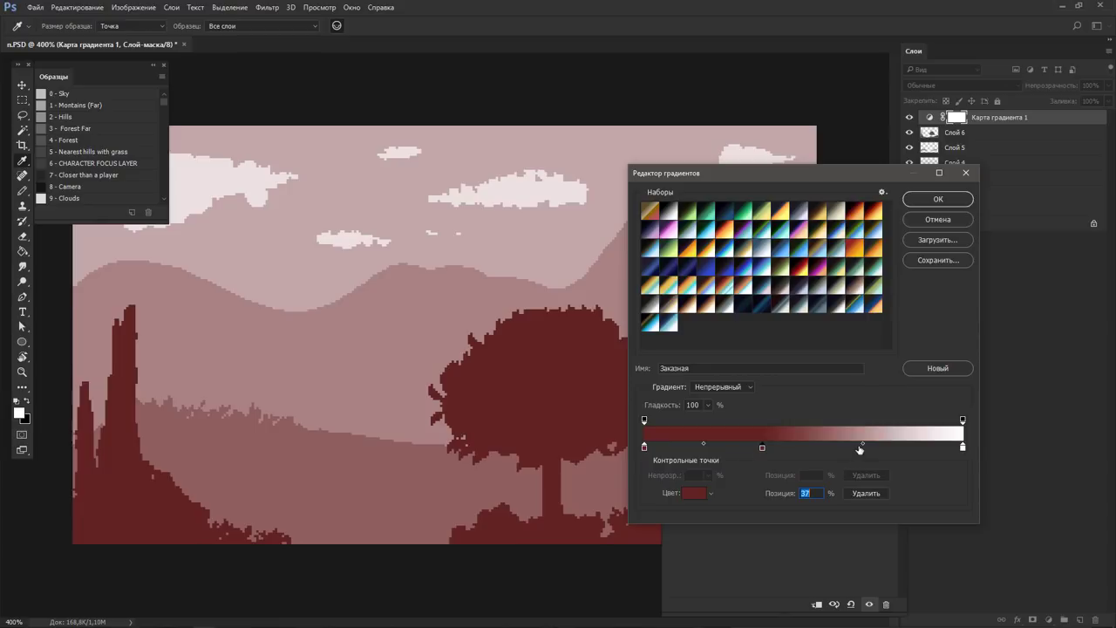
drag(863, 443, 792, 443)
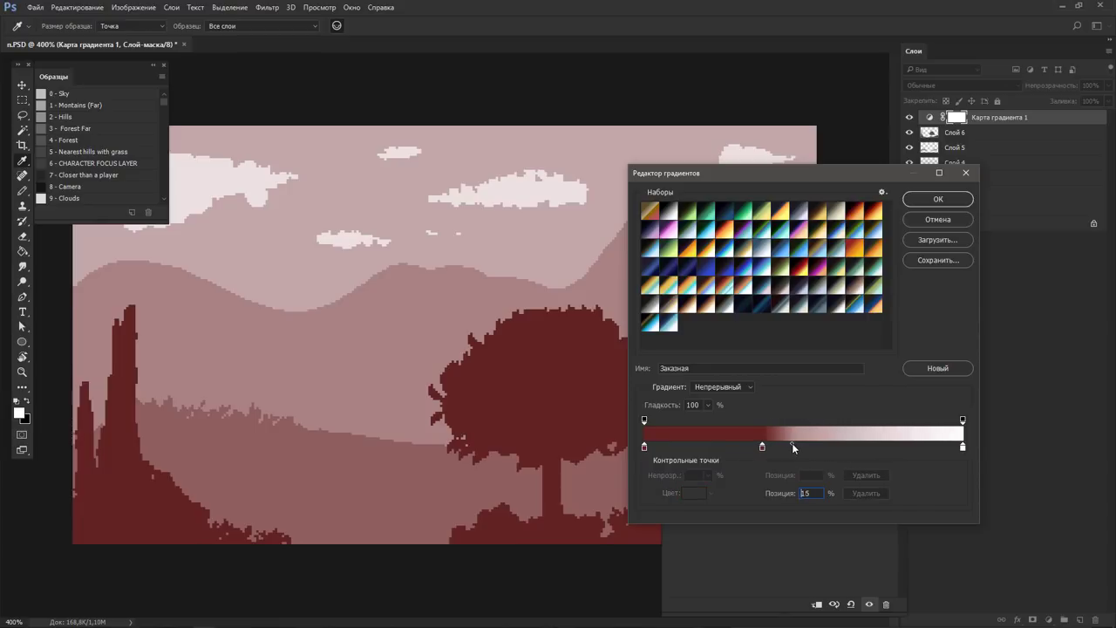
text(9)
key(Return)
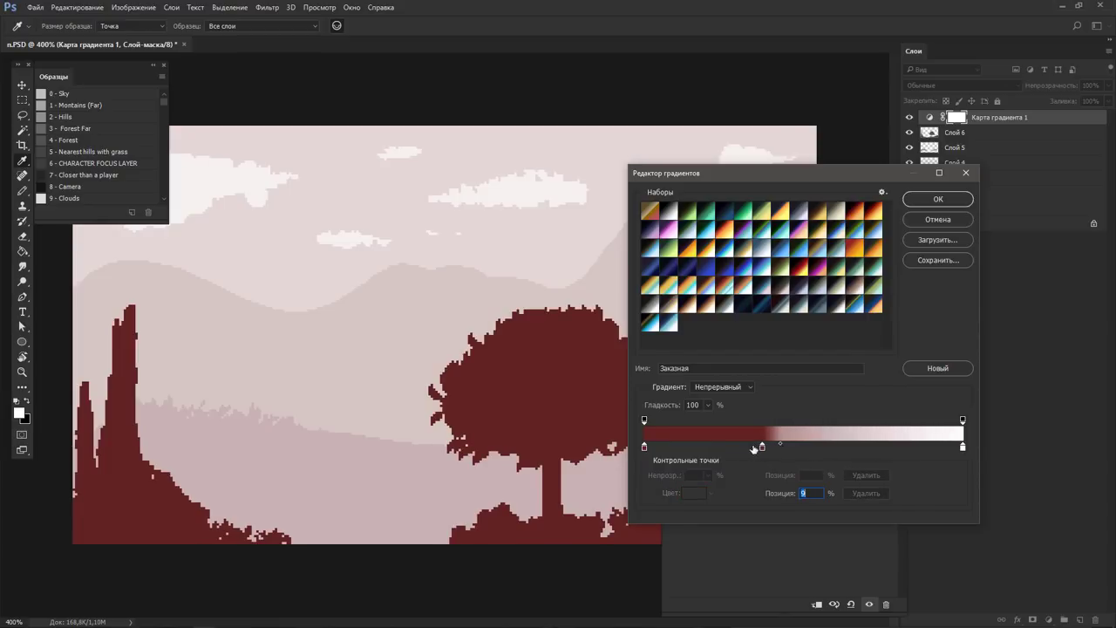
Push the middle stop's left blend midpoint to 92% and right midpoint to 80%.
click(762, 446)
click(707, 444)
drag(714, 447, 754, 450)
click(763, 447)
click(781, 444)
drag(791, 445, 921, 450)
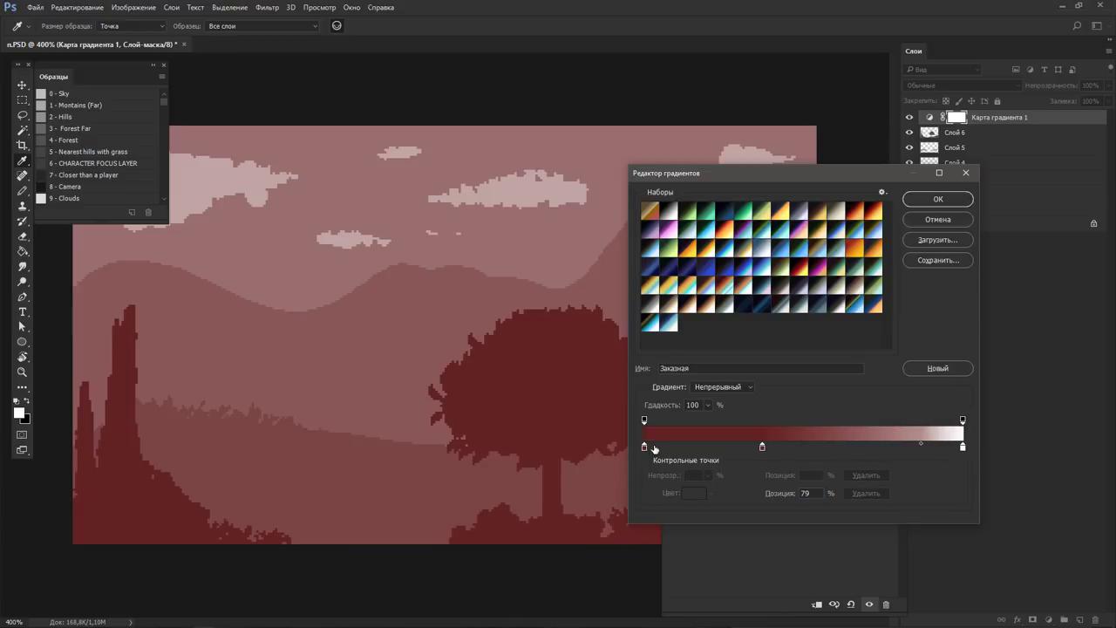
Add a new dark indigo colour stop near the left end of the gradient.
click(705, 447)
click(683, 494)
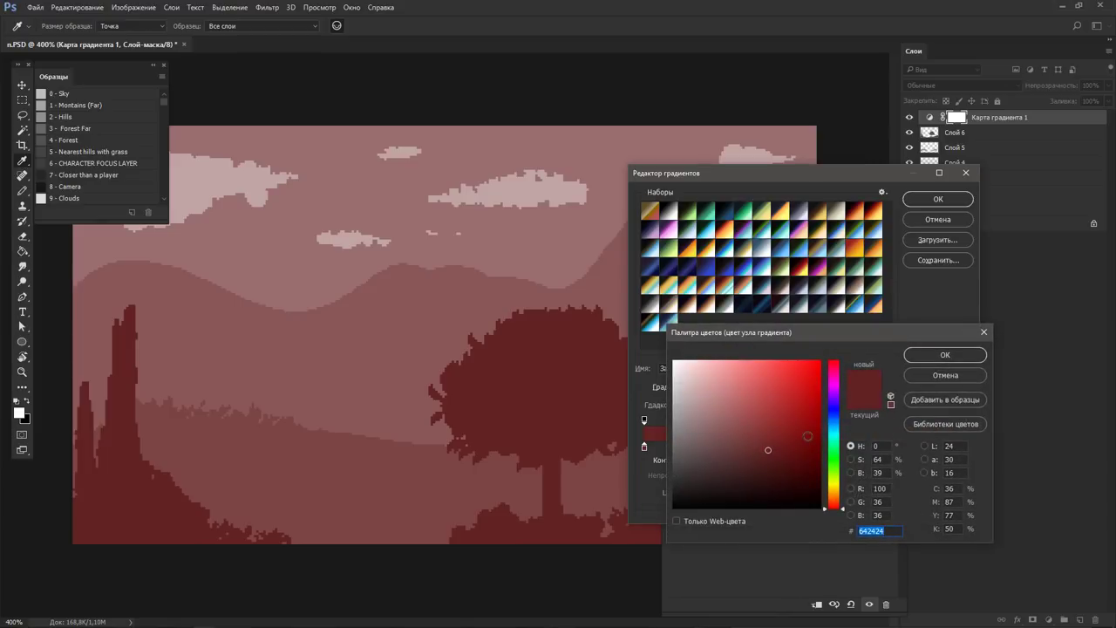
click(840, 491)
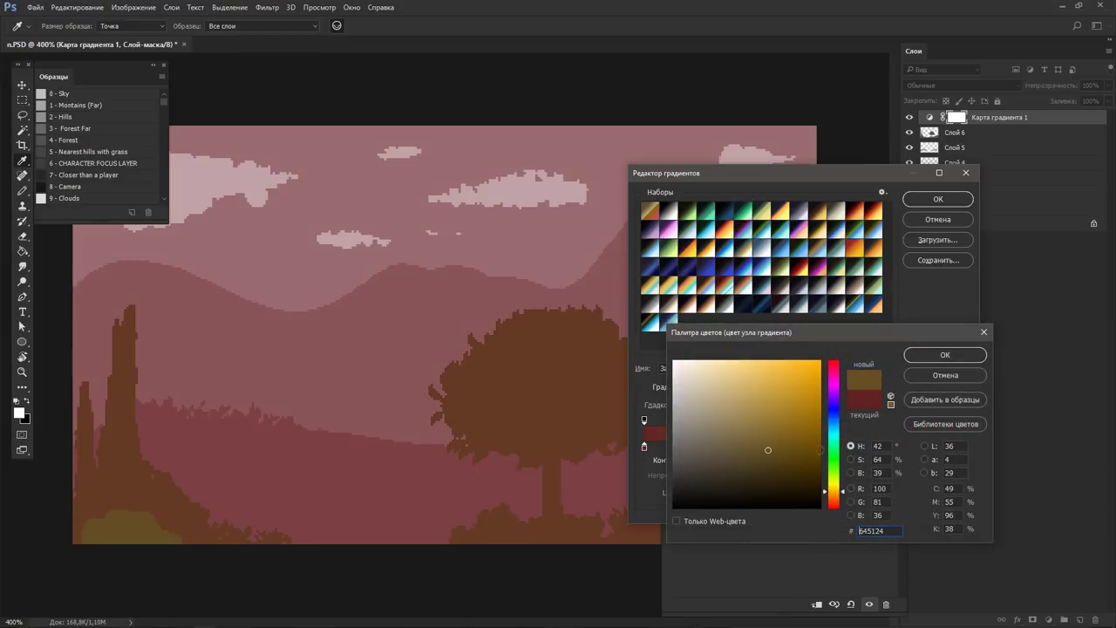
click(833, 408)
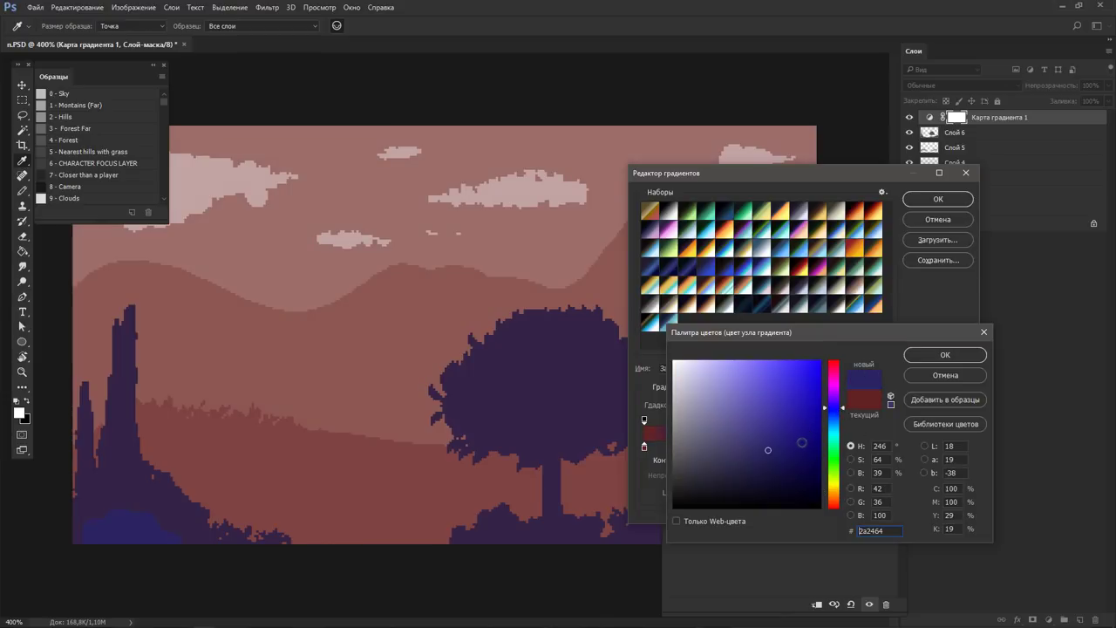
click(943, 352)
drag(703, 447, 687, 446)
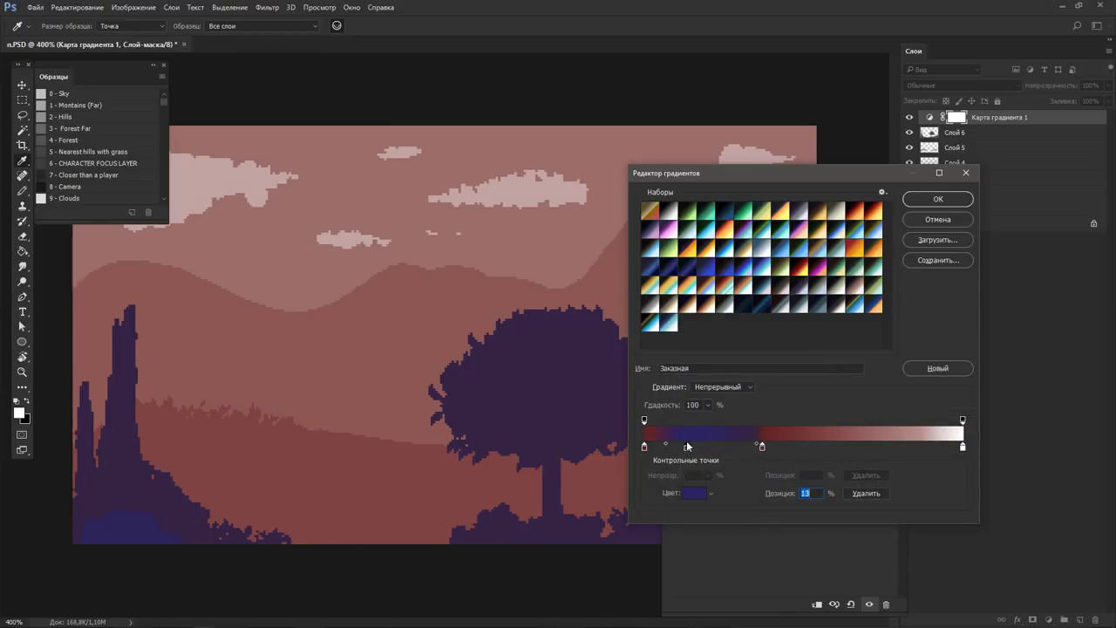
Move the red stop right and add a pale cyan stop near the light end.
drag(761, 447, 785, 447)
click(742, 443)
click(869, 446)
drag(869, 447, 893, 446)
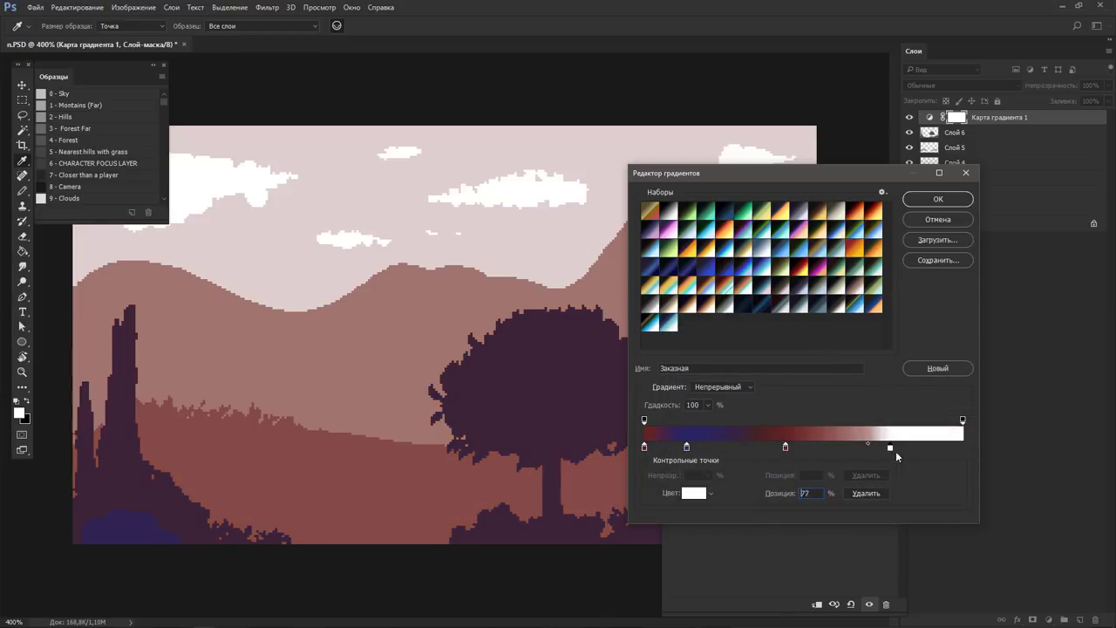
double_click(893, 447)
drag(832, 494, 832, 434)
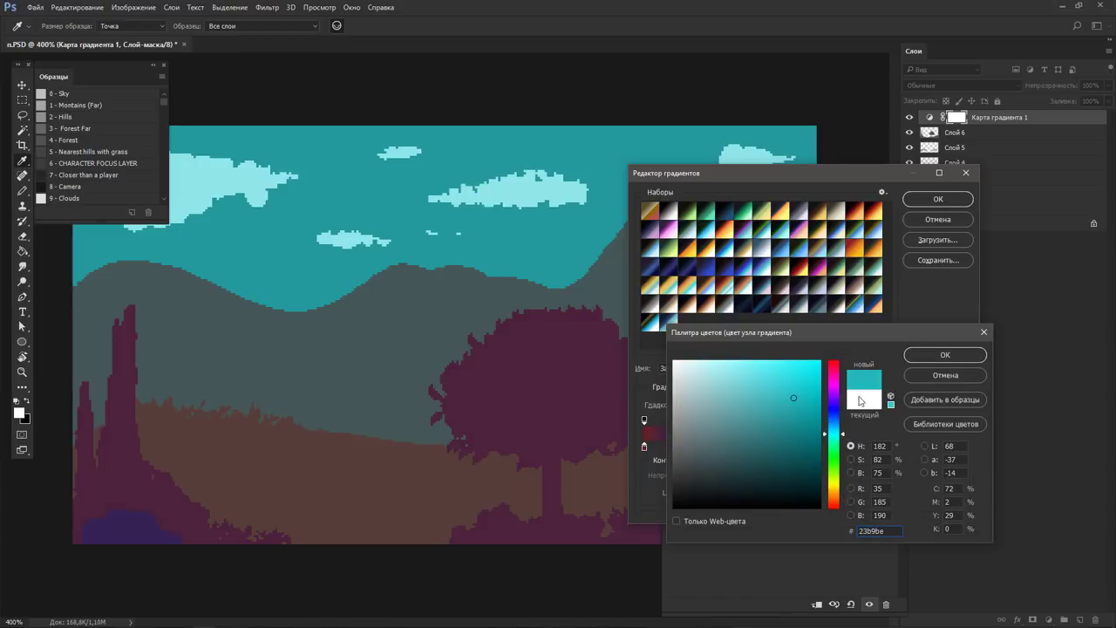
click(738, 411)
Recolour the indigo stop to dark navy.
click(945, 355)
click(686, 448)
double_click(687, 447)
click(742, 481)
click(945, 354)
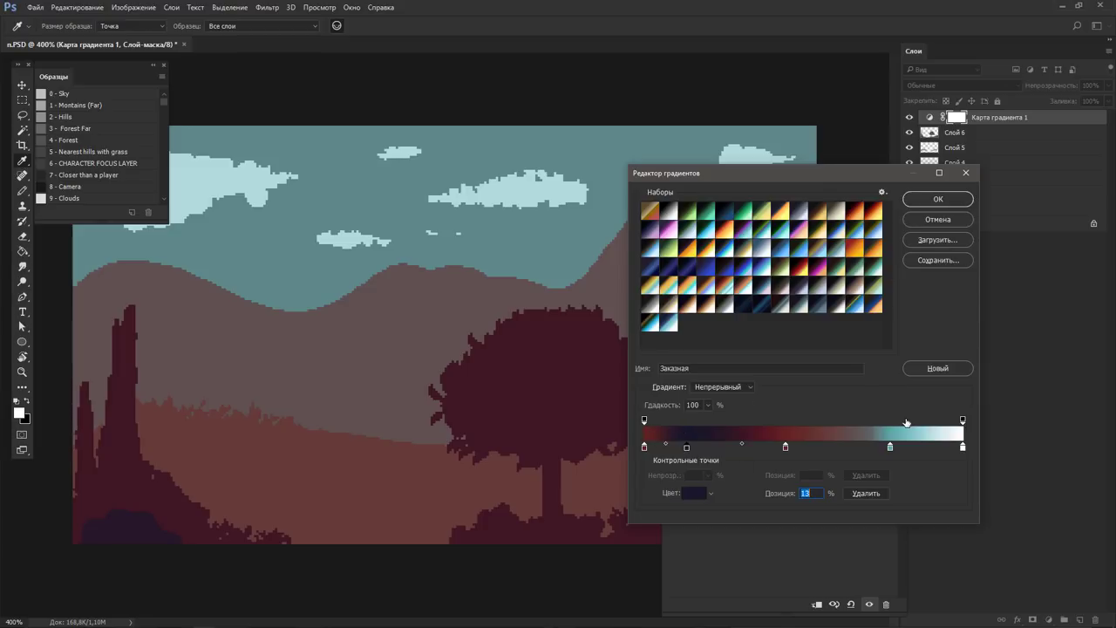
Save the custom gradient as a new preset and preview a couple of other presets.
click(645, 367)
click(946, 371)
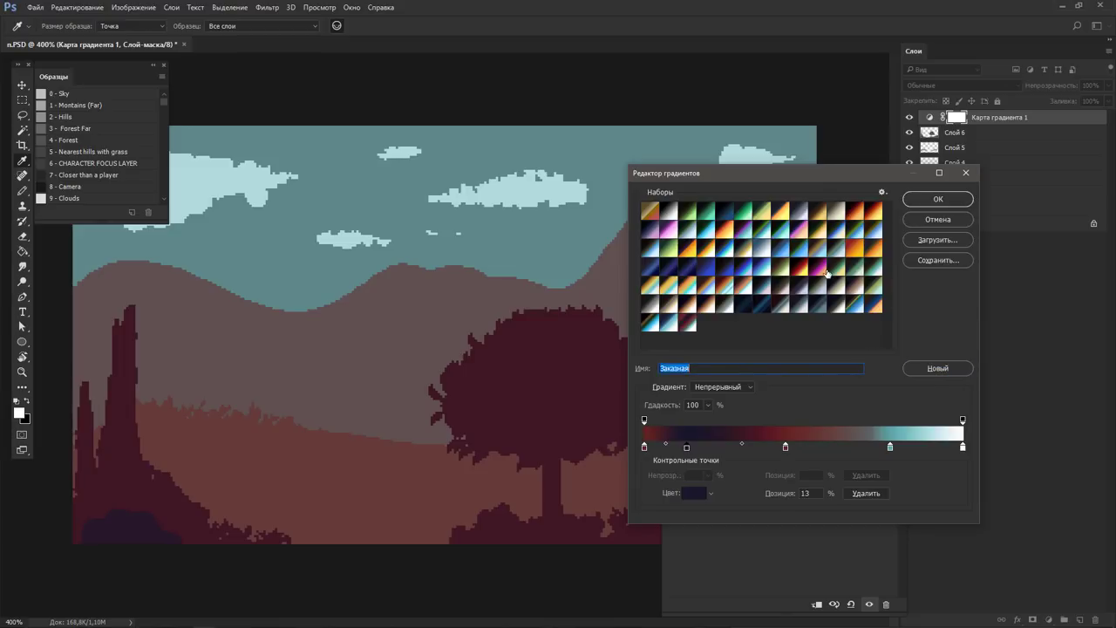
click(803, 263)
click(724, 249)
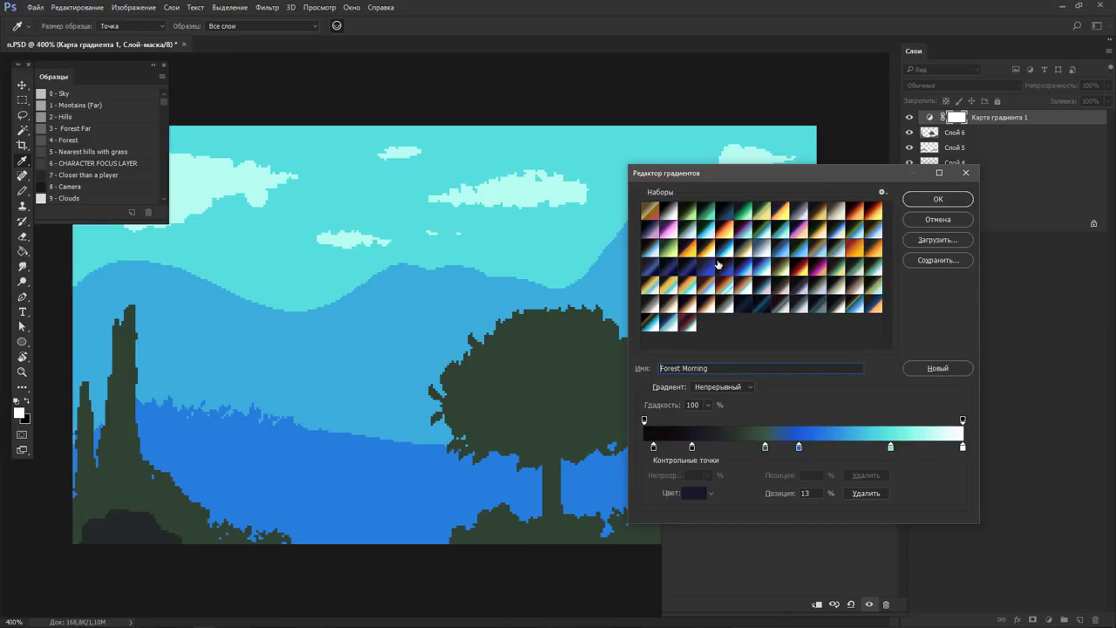
Try Forest Morning, warm, desert and Forest Gray presets, settling on Forest06.
click(716, 269)
click(687, 291)
click(670, 286)
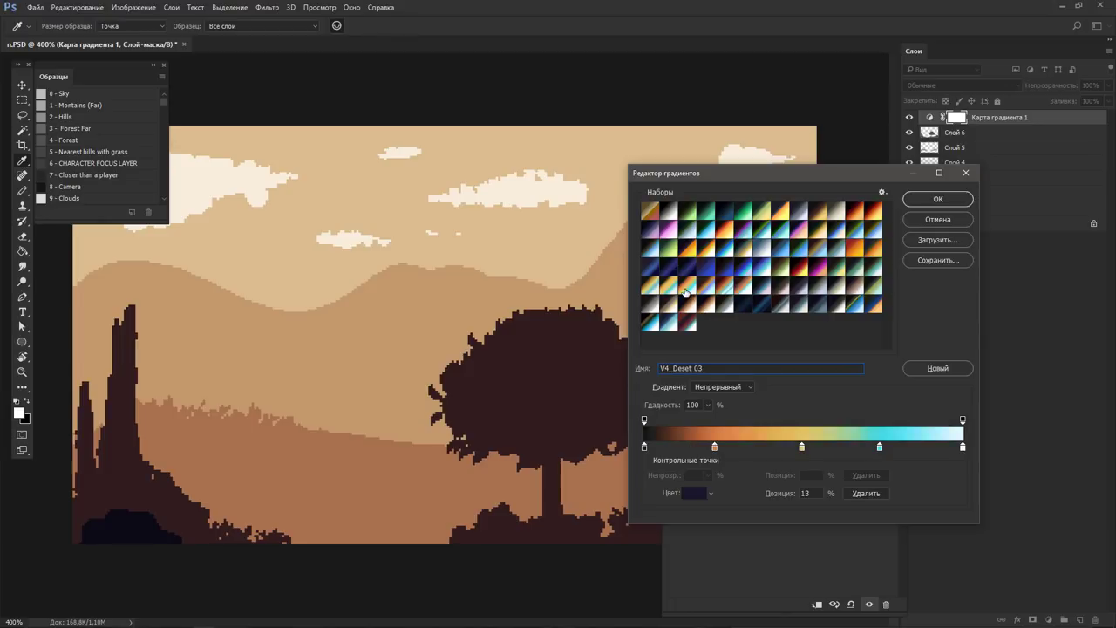
click(654, 288)
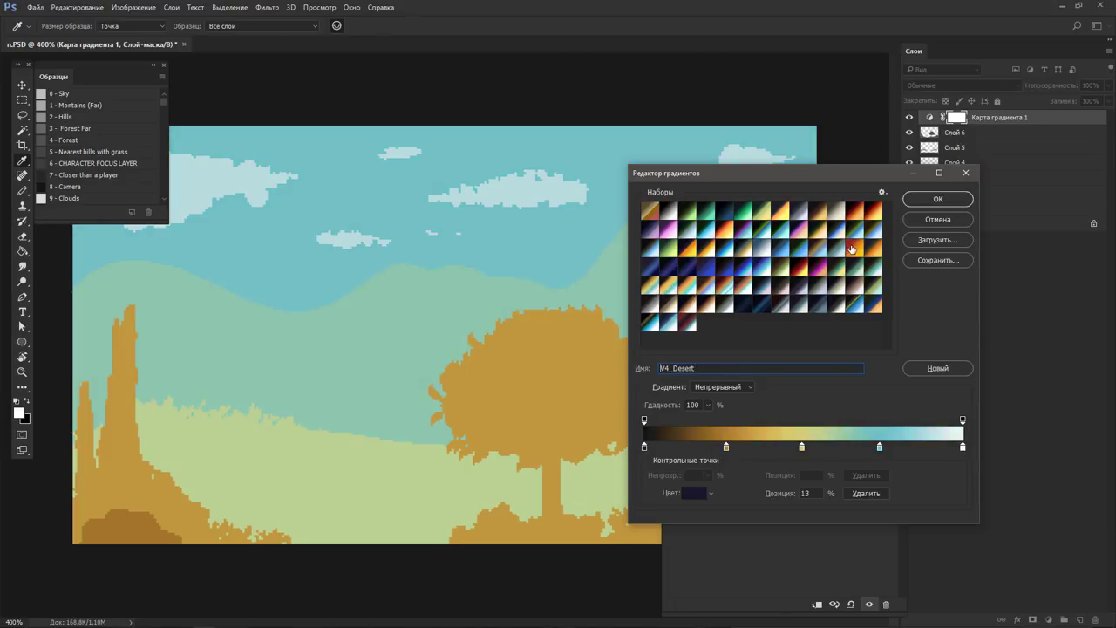
click(854, 250)
click(843, 213)
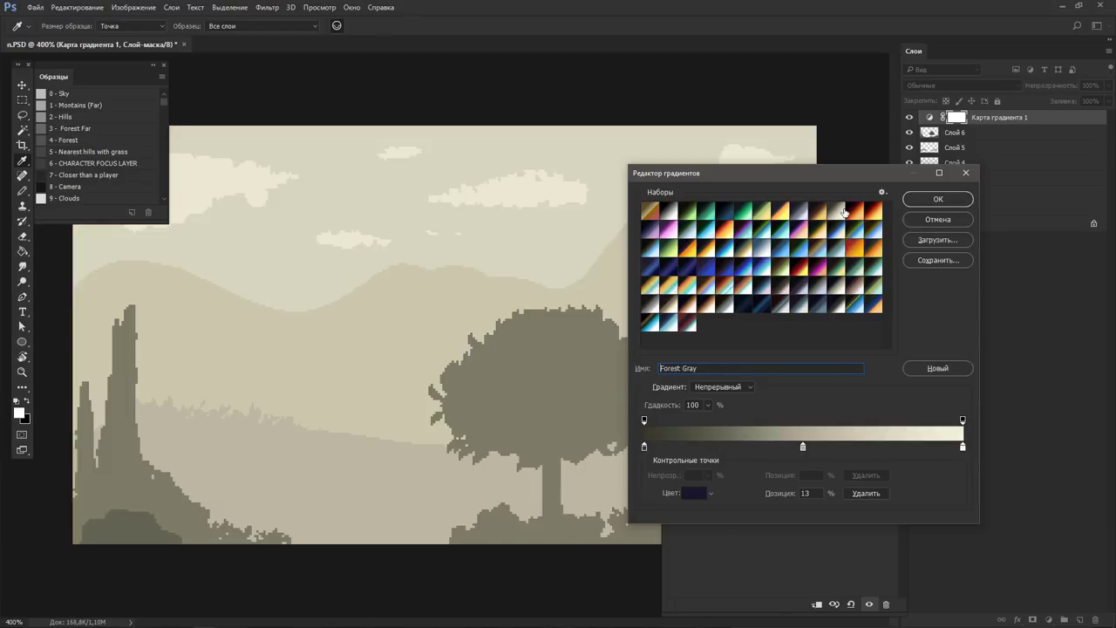
click(782, 211)
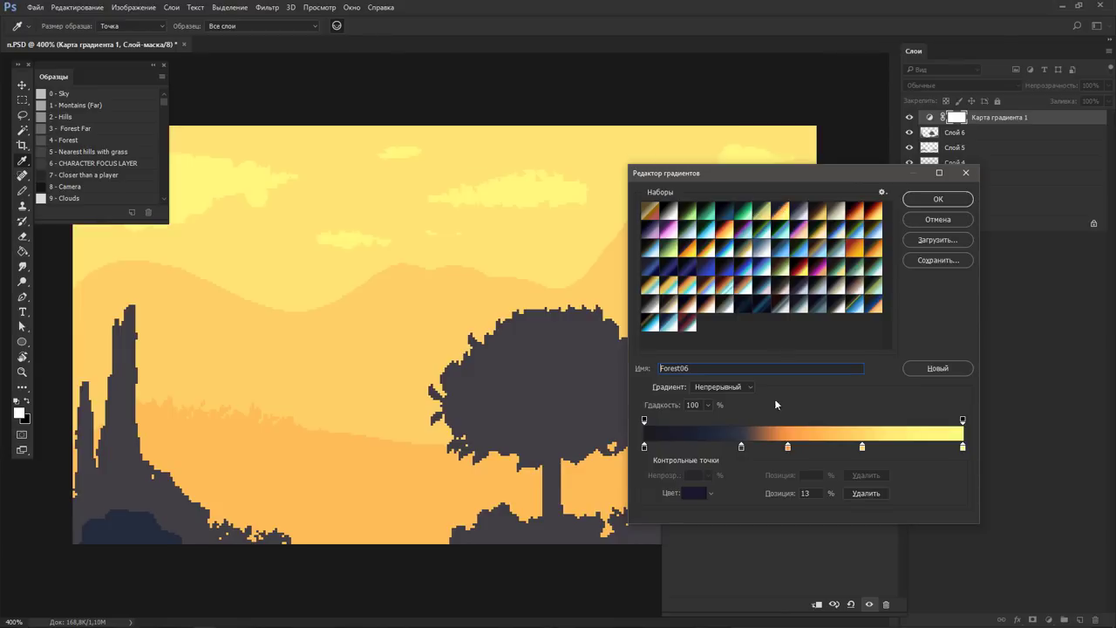
Reposition Forest06 stops: dark stop to 22%, light stop to 83%, orange slightly right.
drag(742, 450, 732, 448)
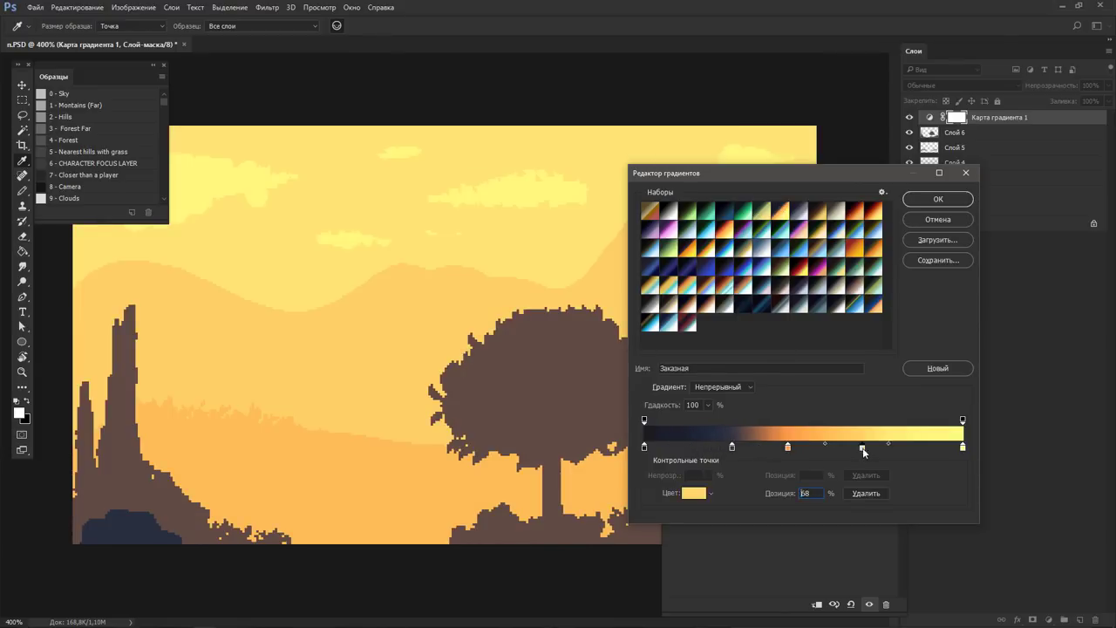
drag(861, 447, 907, 447)
drag(788, 449, 806, 449)
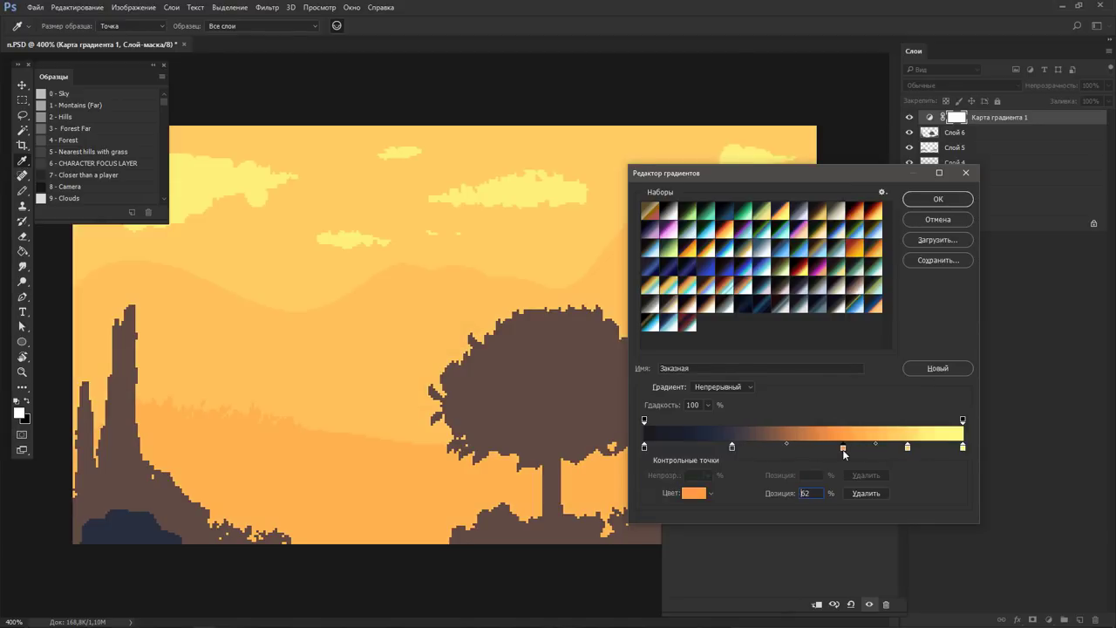
drag(732, 448, 712, 451)
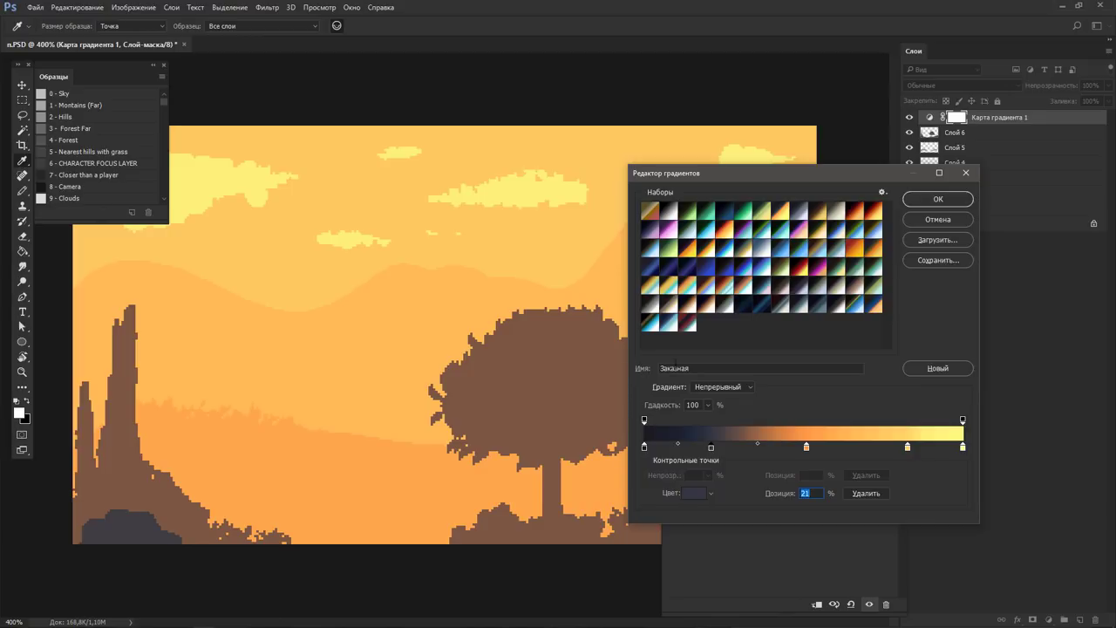
Move a stop to 26% and delete one light stop, shifting the Swatches panel aside and back.
drag(119, 72, 562, 323)
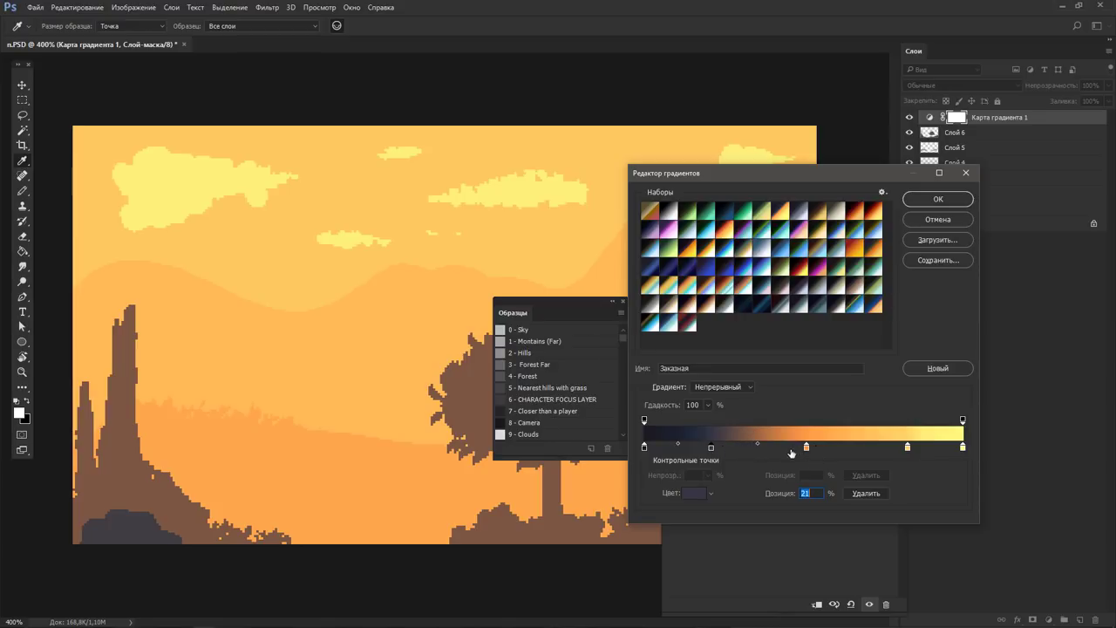
drag(716, 452, 831, 452)
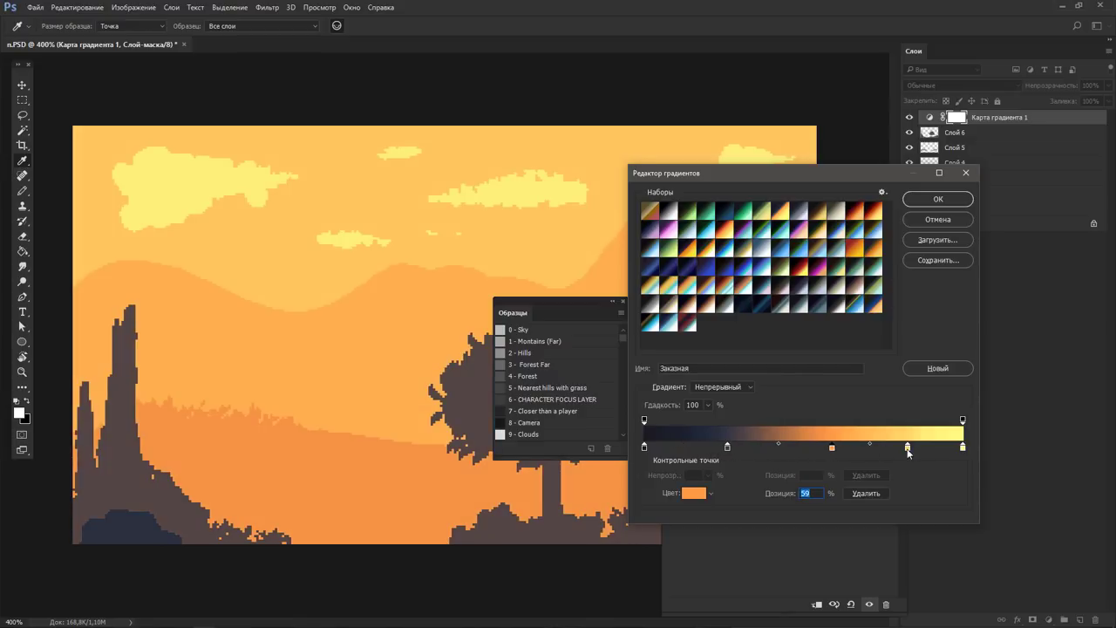
drag(908, 451, 931, 476)
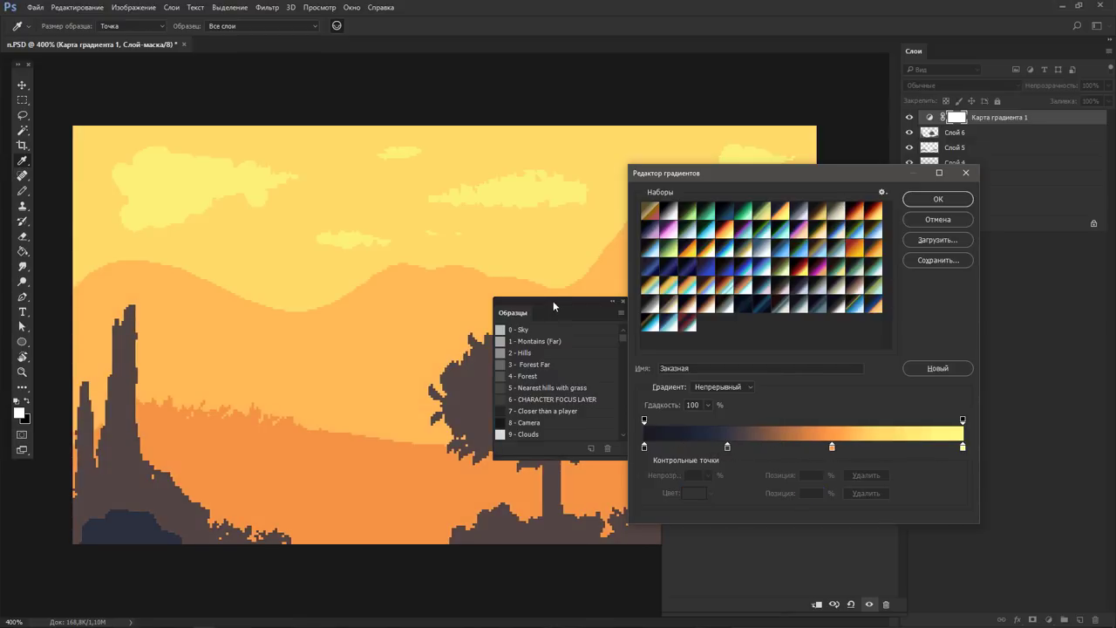
drag(553, 305, 103, 101)
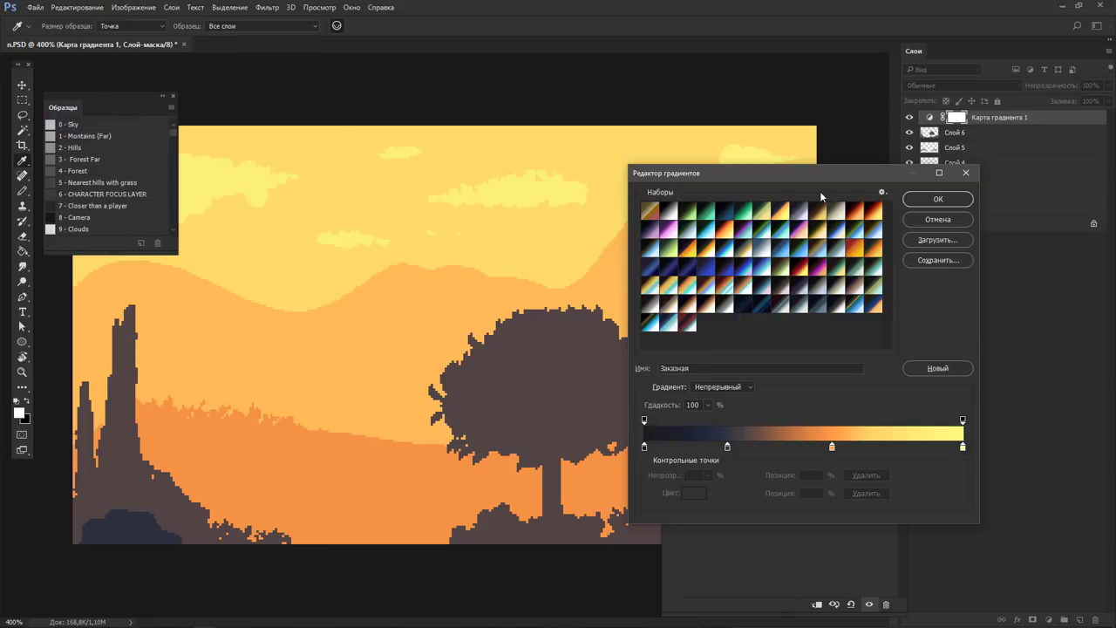
Apply the navy-to-orange-to-yellow gradient and close the Gradient Editor.
click(937, 200)
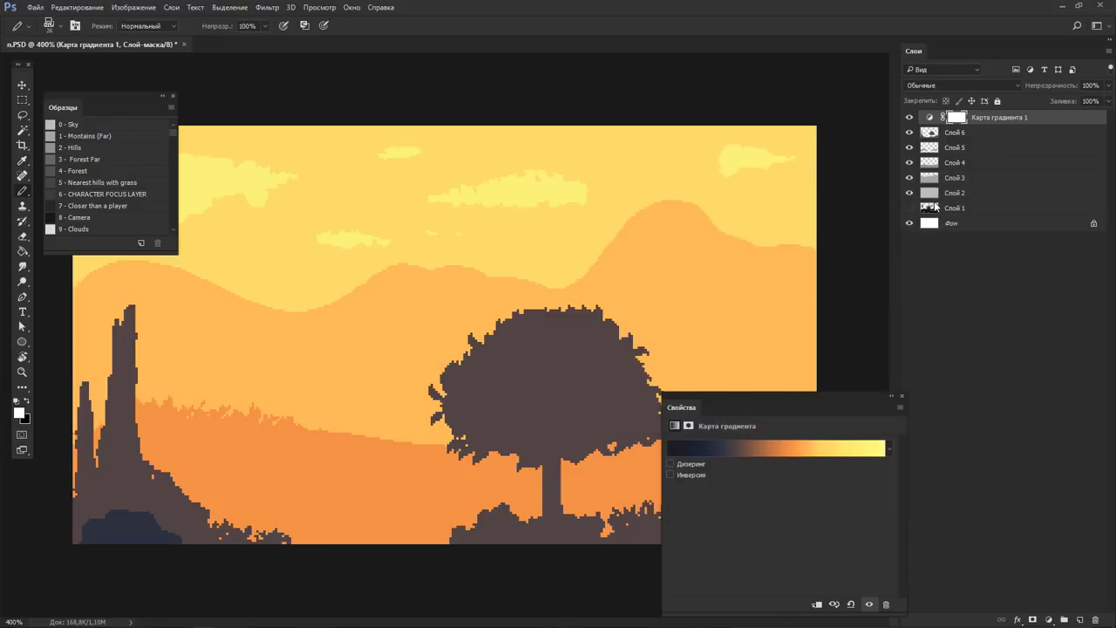